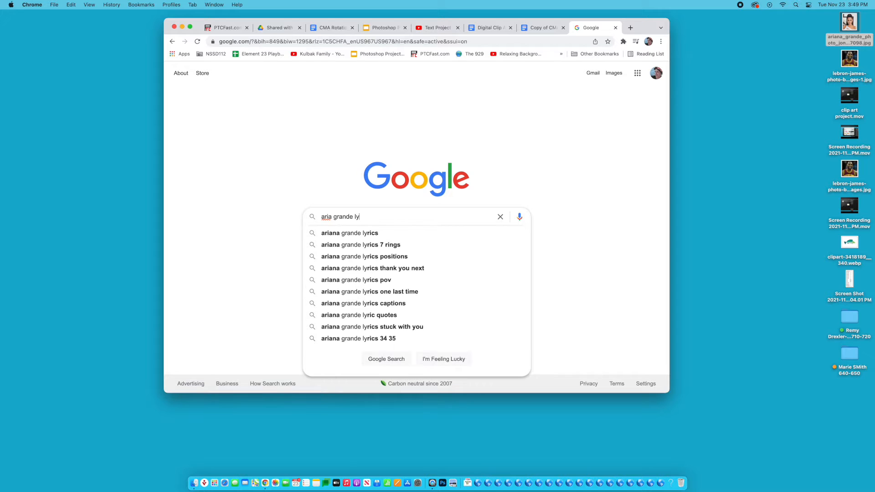
Step: Search Google for Ariana Grande lyrics and copy the opening verses of "Popular Song" from its AZLyrics page
key(Return)
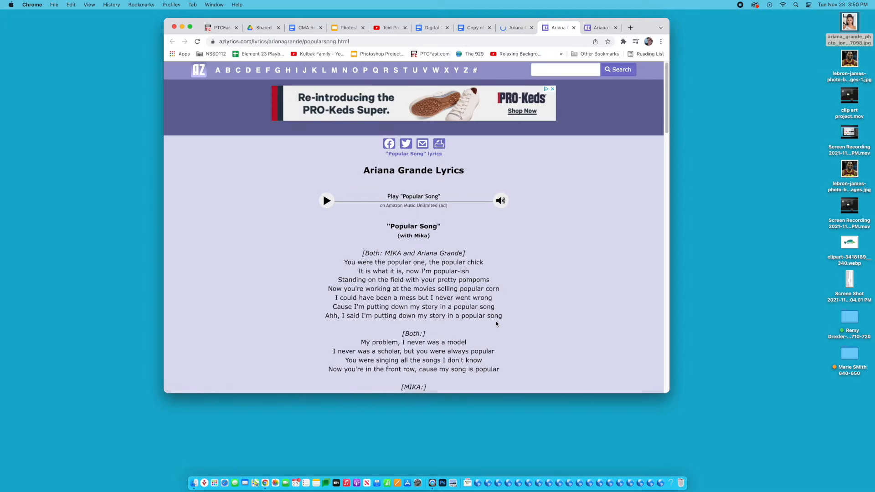
scroll(496, 321, down, 2)
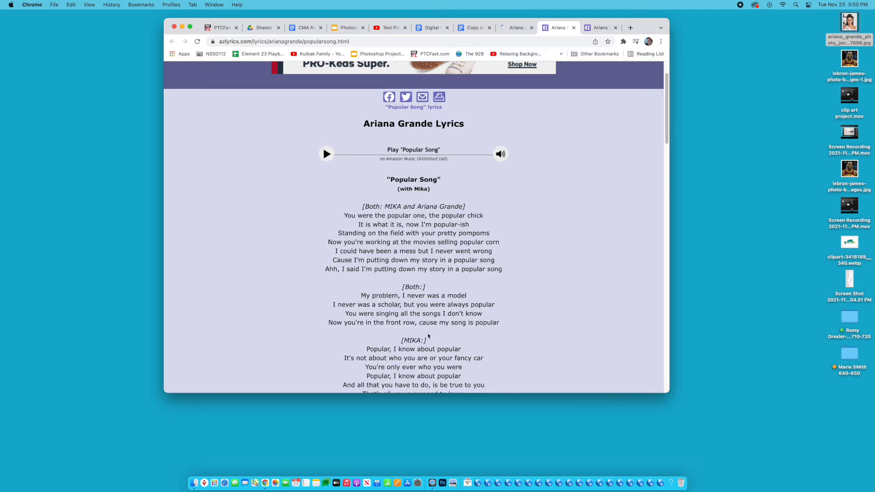
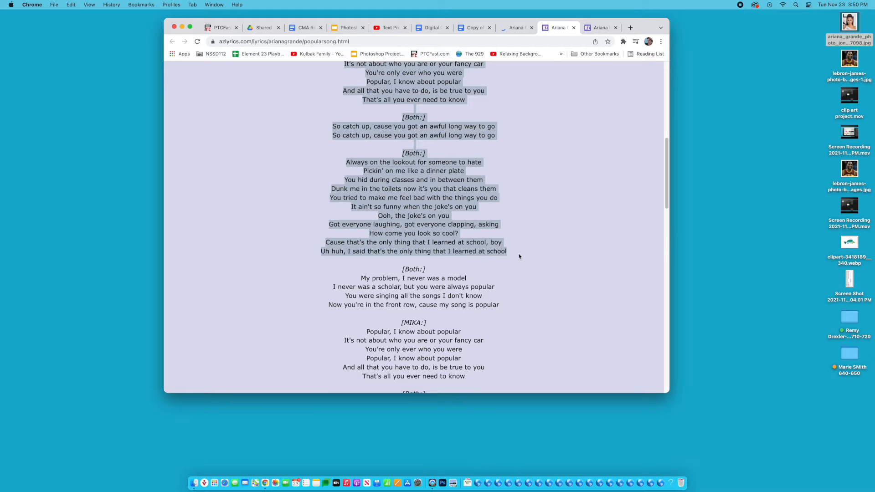
scroll(519, 256, down, 1)
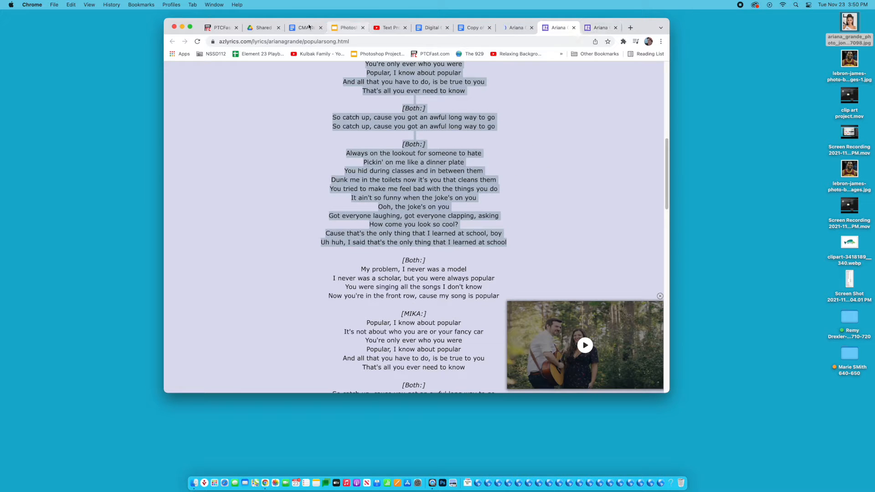
Step: Switch to Photoshop and create a new 7 x 5 inch, 300 ppi RGB document with a white background
click(443, 482)
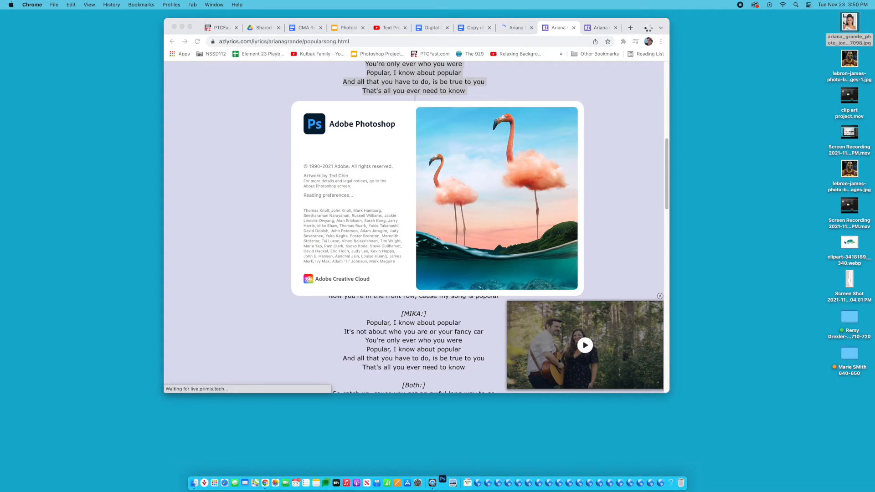
drag(650, 26, 713, 484)
click(71, 184)
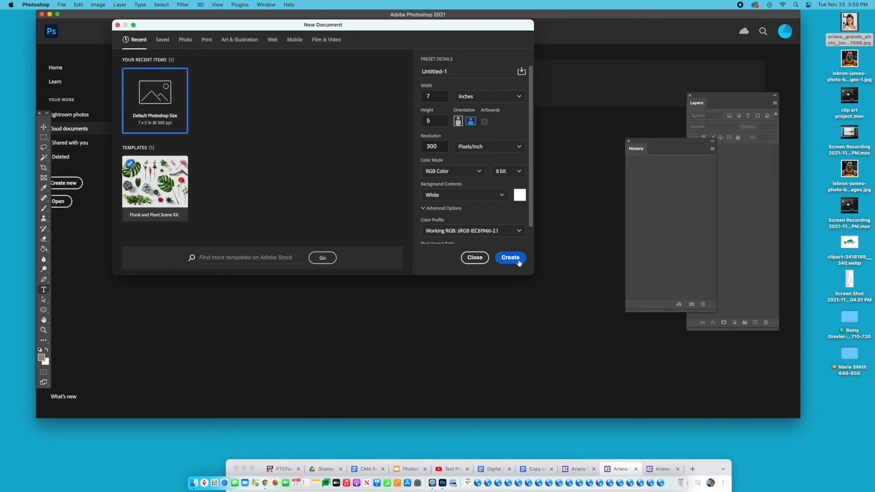
click(511, 257)
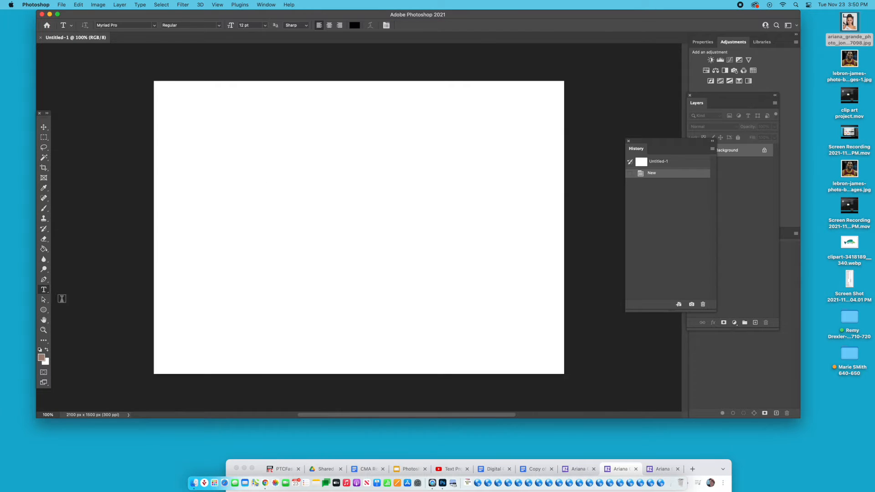
Step: Paste the copied lyrics as black text on the canvas and move the block up near the canvas's upper edge
click(40, 350)
click(223, 143)
key(super+v)
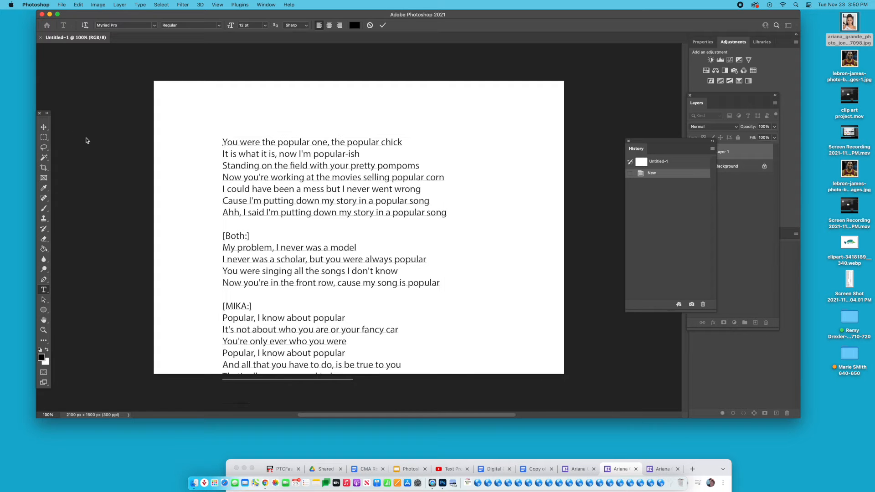
click(44, 128)
drag(258, 190, 259, 152)
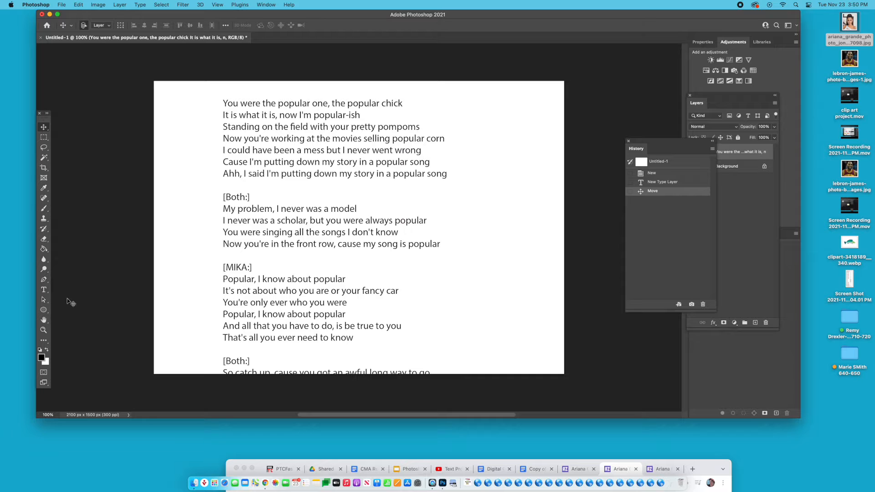
Step: Remove the overflowing lyrics after "That's all you ever need to know" and commit the text edit
click(43, 290)
drag(224, 349, 382, 483)
text(hool)
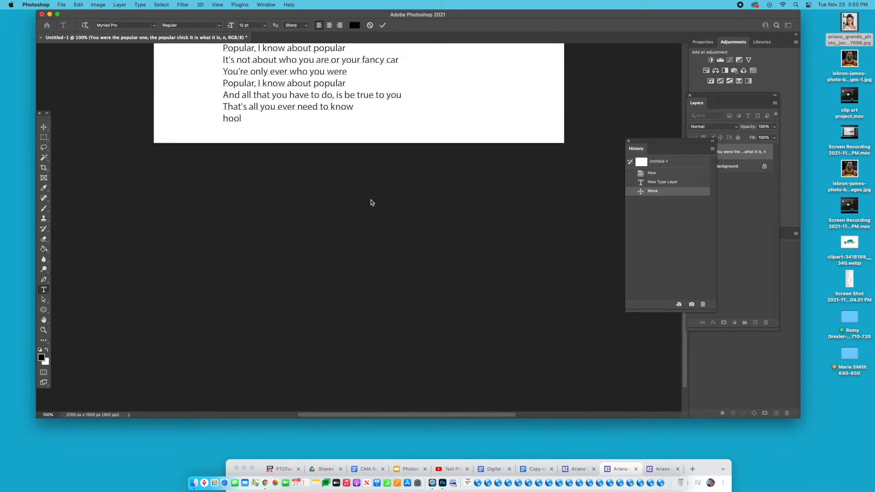
scroll(372, 203, up, 10)
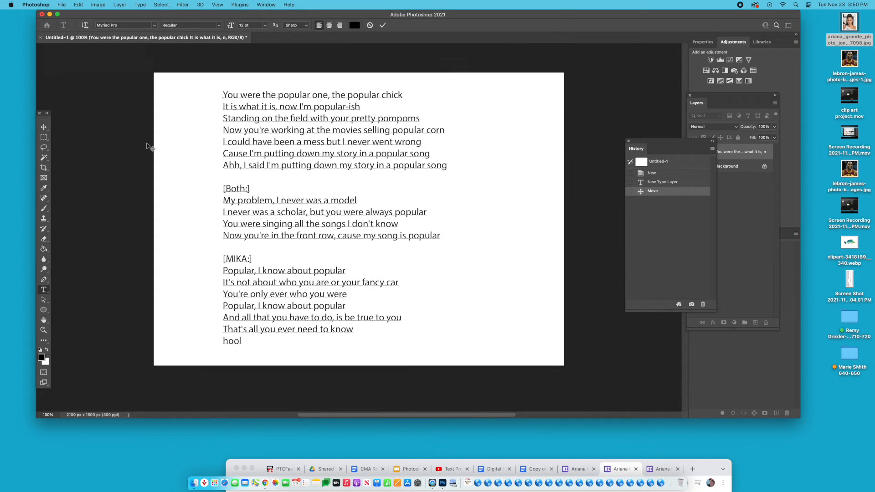
click(385, 26)
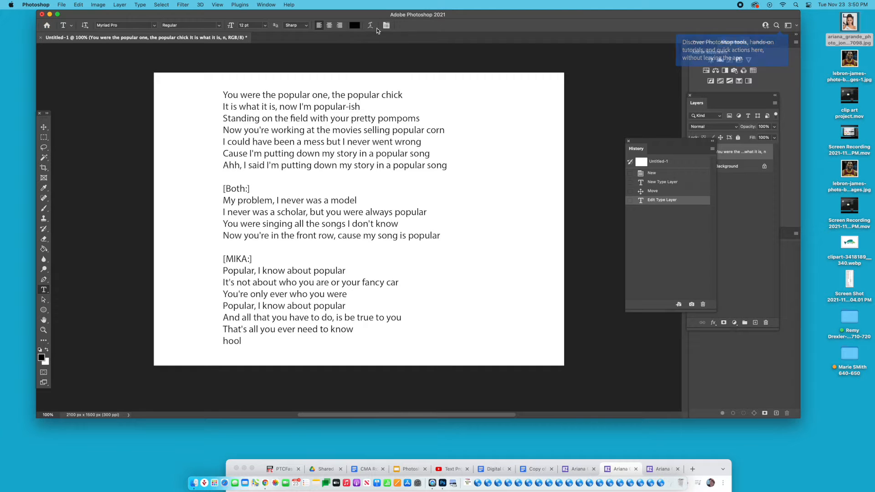
Step: Select the whole lyrics block with a rectangular marquee about 1278 x 1375 px
click(44, 138)
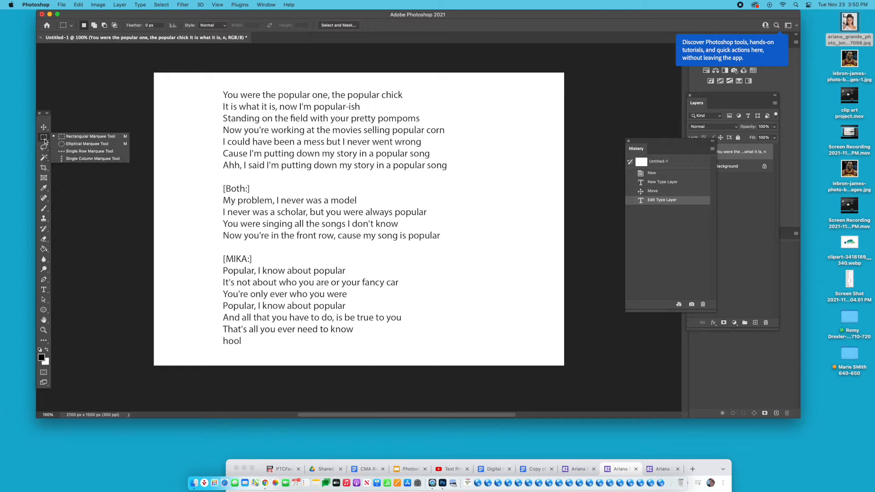
click(77, 139)
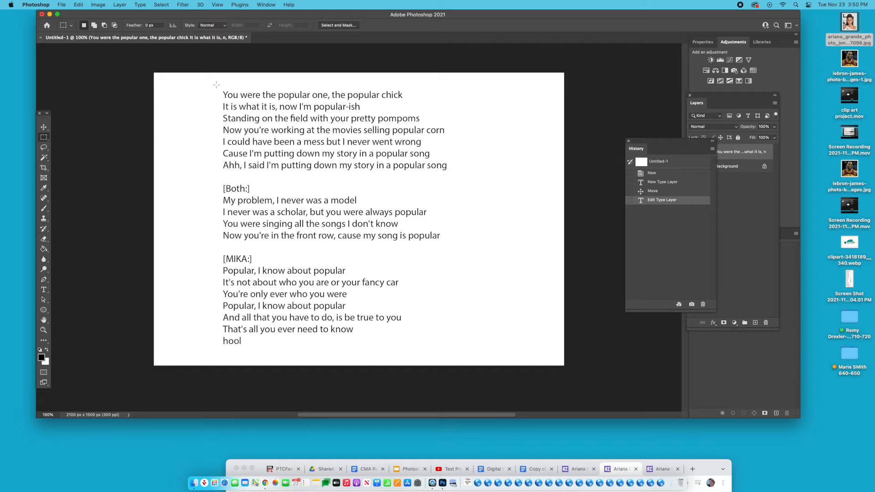
drag(217, 86, 465, 353)
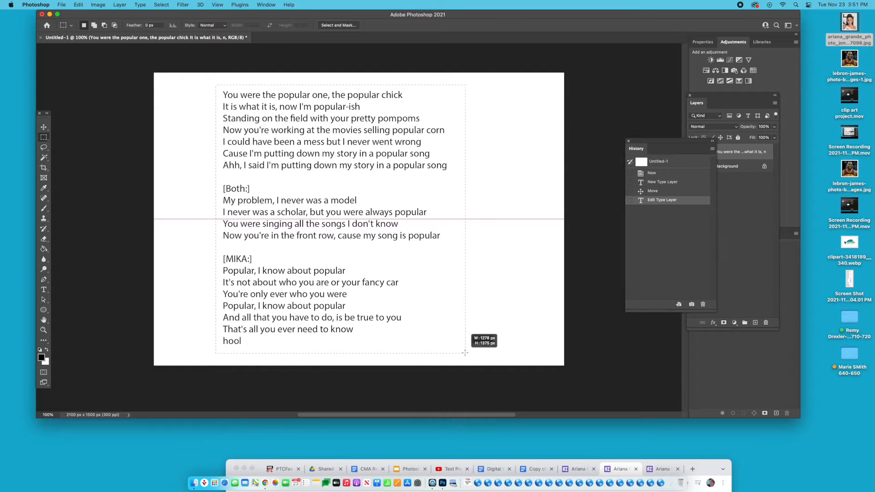
drag(465, 353, 465, 353)
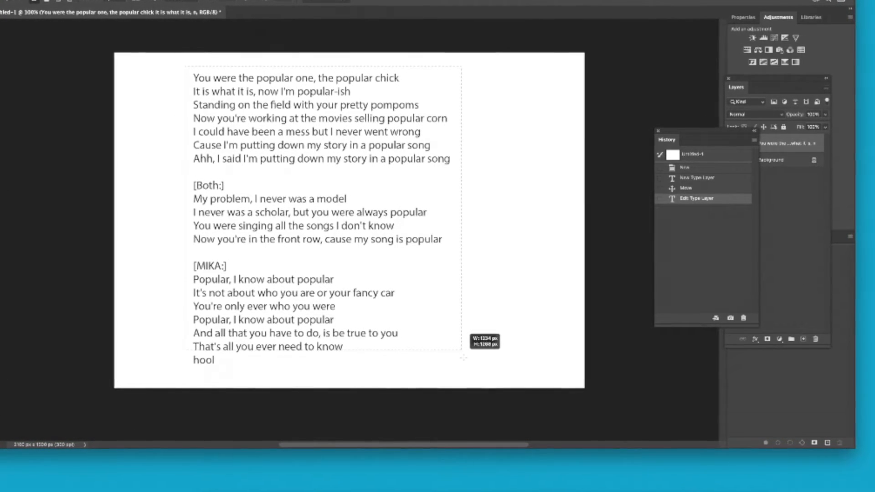
drag(464, 358, 471, 375)
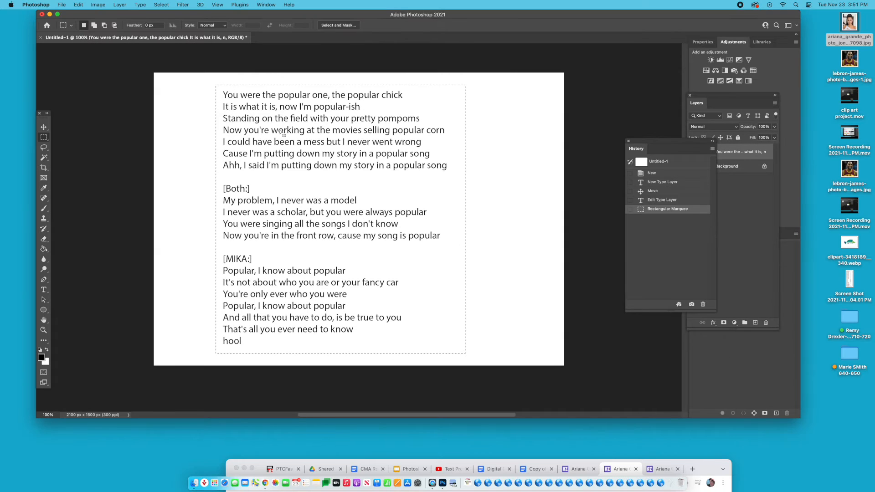
Step: Define the selected lyrics as a brush preset named "ariana"
click(77, 4)
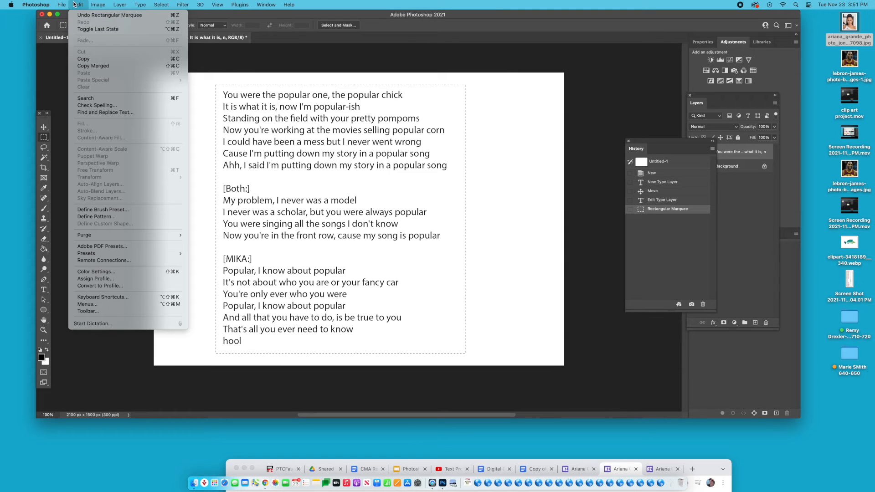
click(153, 212)
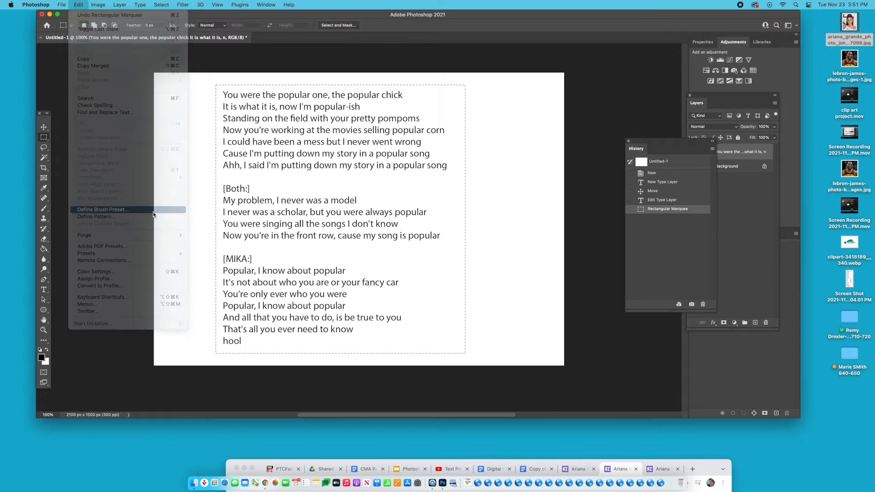
text(ariana)
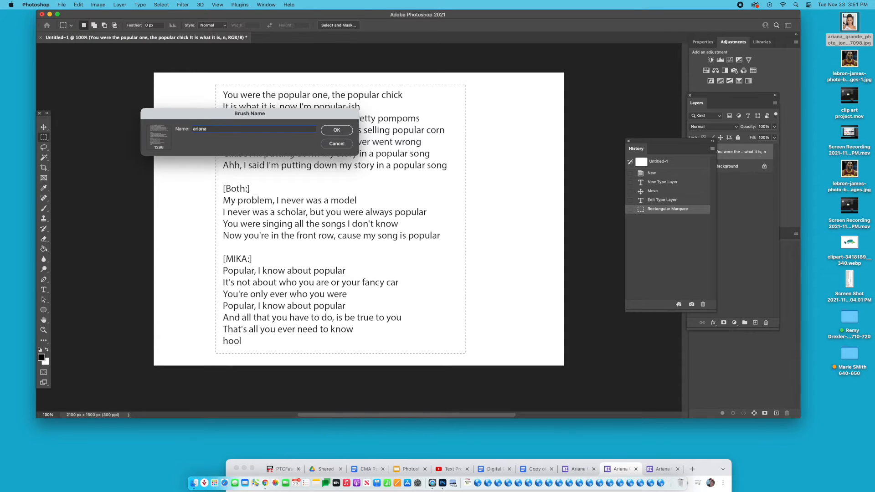
key(Return)
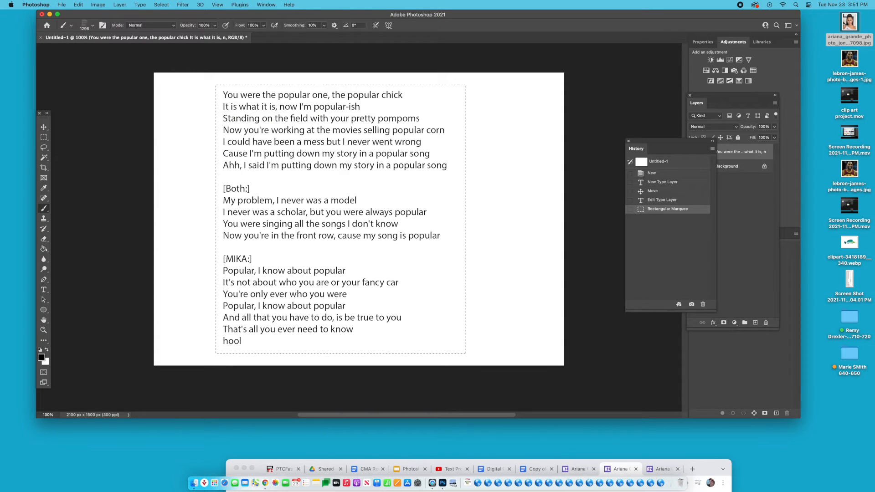
Step: Deselect the marquee area and delete the lyrics text layer
click(44, 137)
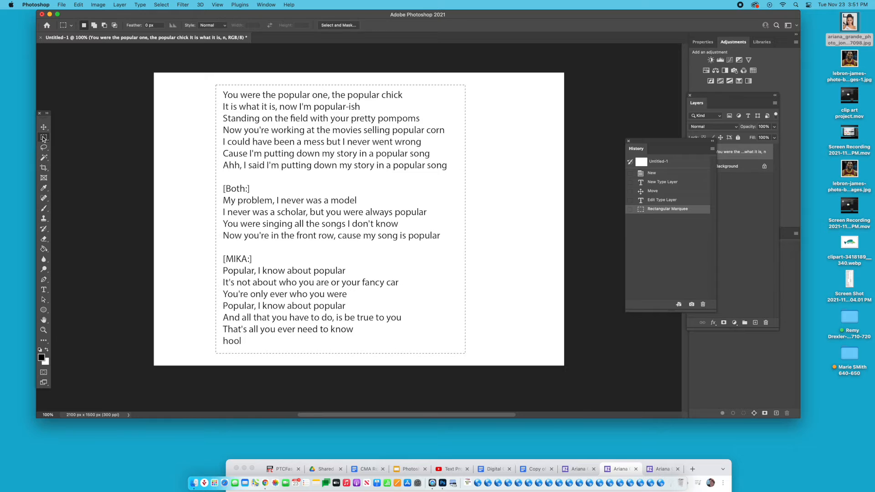
click(114, 137)
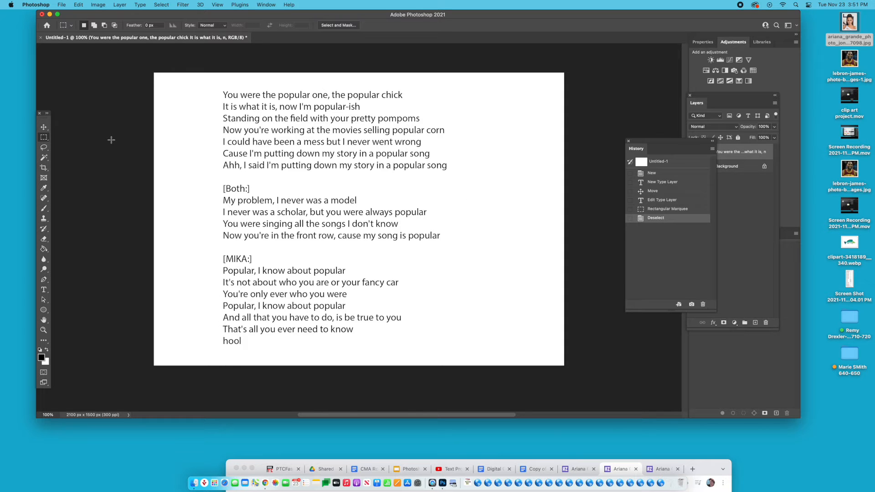
key(BackSpace)
Step: Move the History panel clear of the layers and place the Ariana Grande photo from the desktop onto the canvas
drag(671, 145, 626, 238)
drag(850, 22, 345, 192)
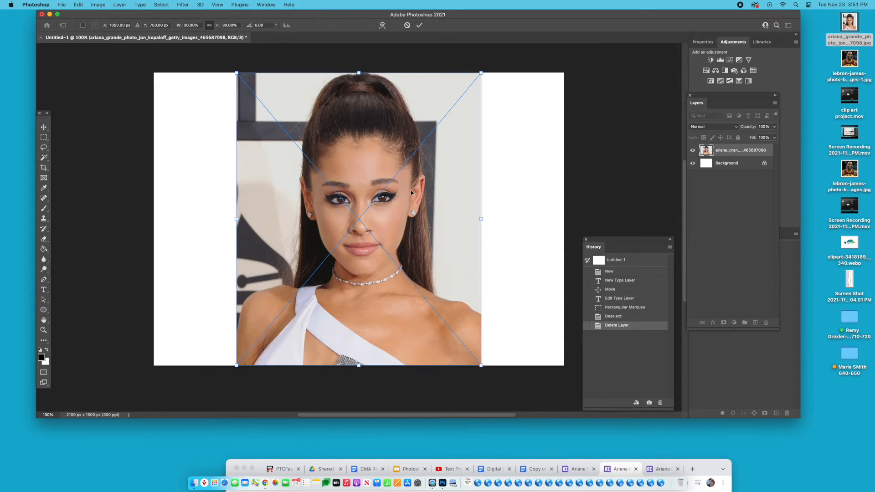
key(Return)
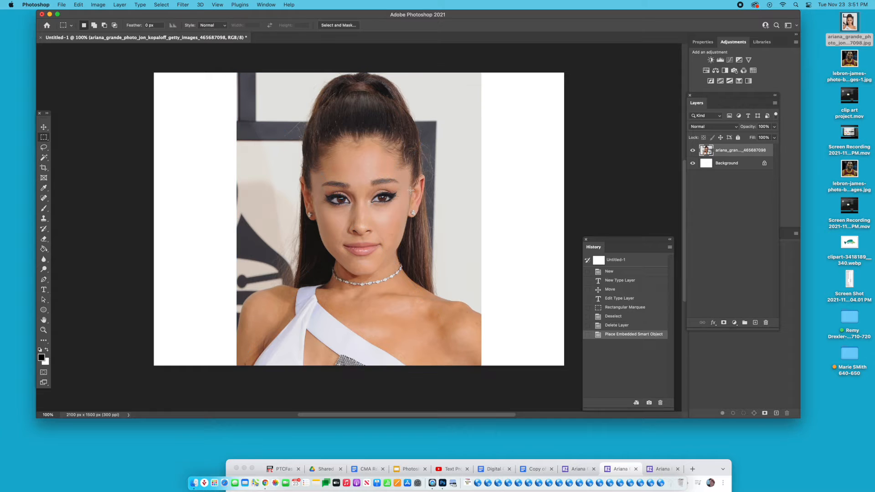
Step: Check that the foreground colour is black and open the Filter Gallery's Stamp filter from the Sketch category for the photo
click(42, 360)
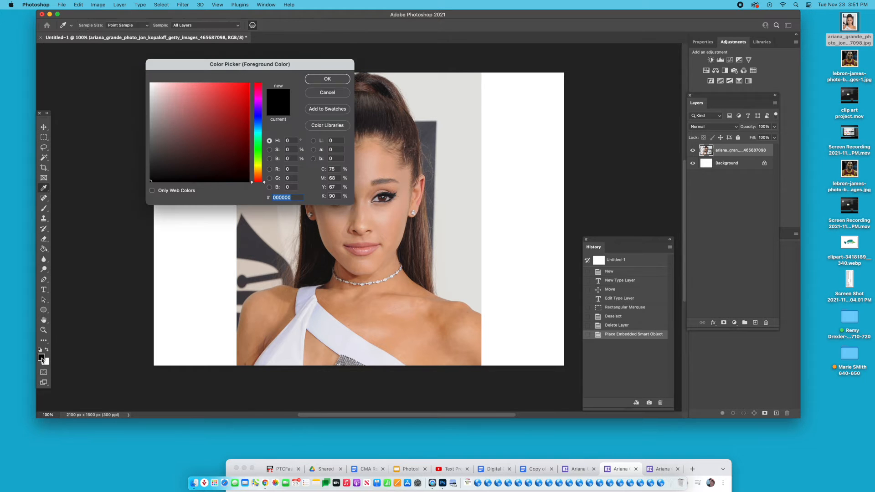
click(340, 81)
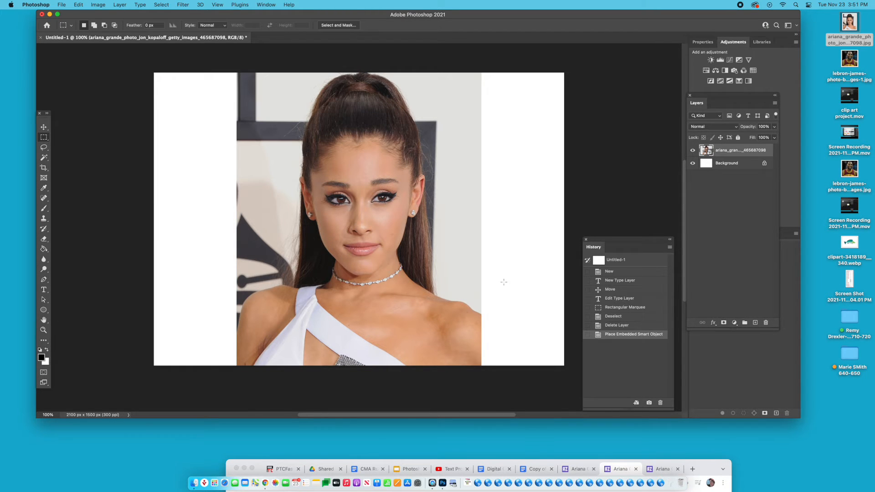
click(182, 6)
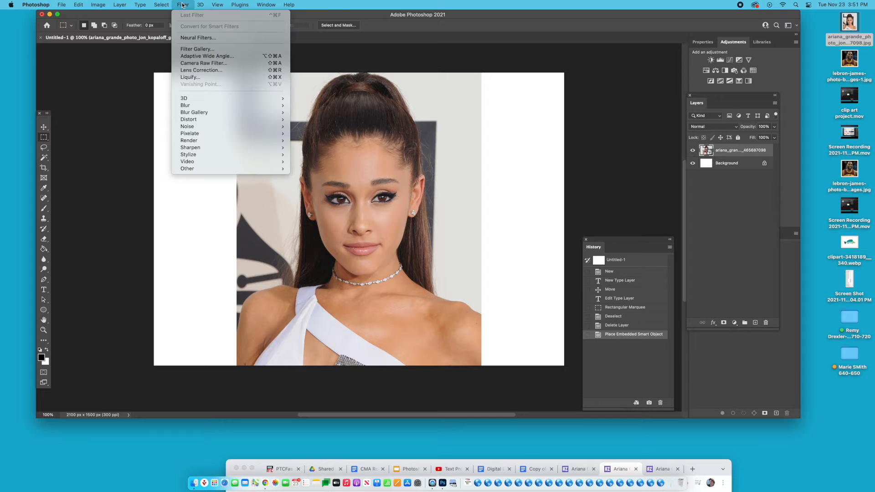
click(197, 49)
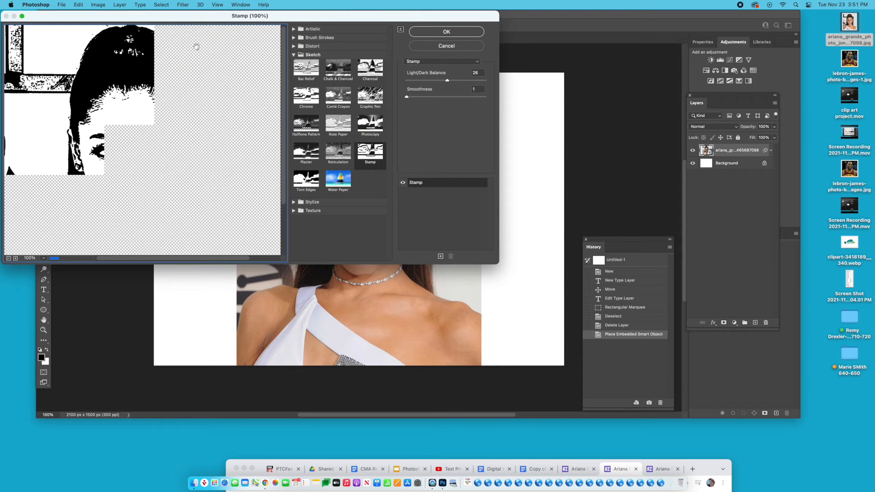
click(295, 55)
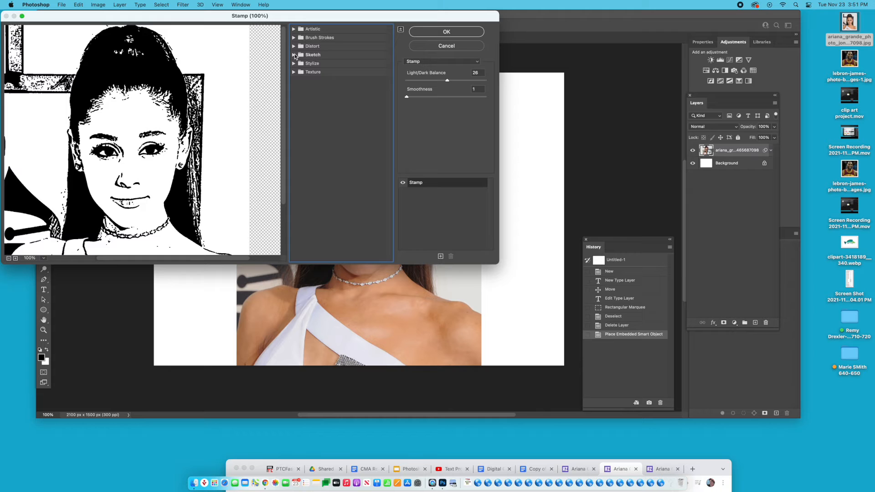
click(296, 57)
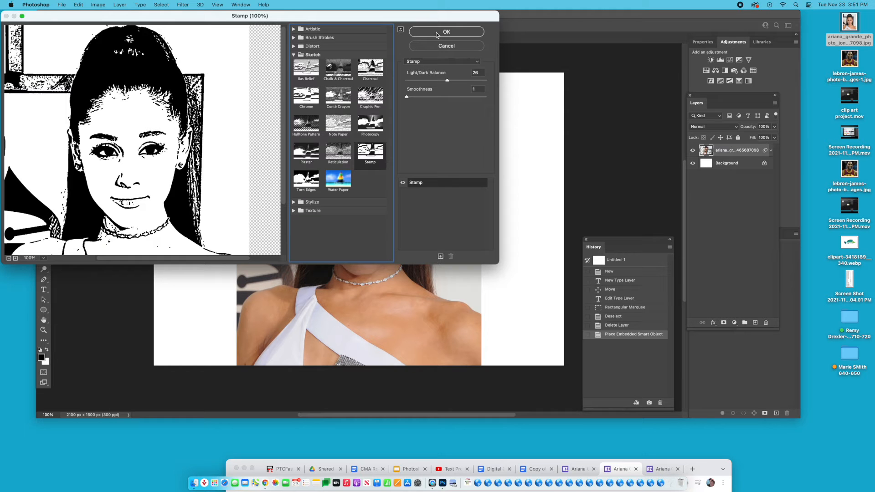
Step: Enlarge the filter preview and set the Stamp filter's Light/Dark Balance to 41, keeping Smoothness at 1
drag(447, 81, 466, 82)
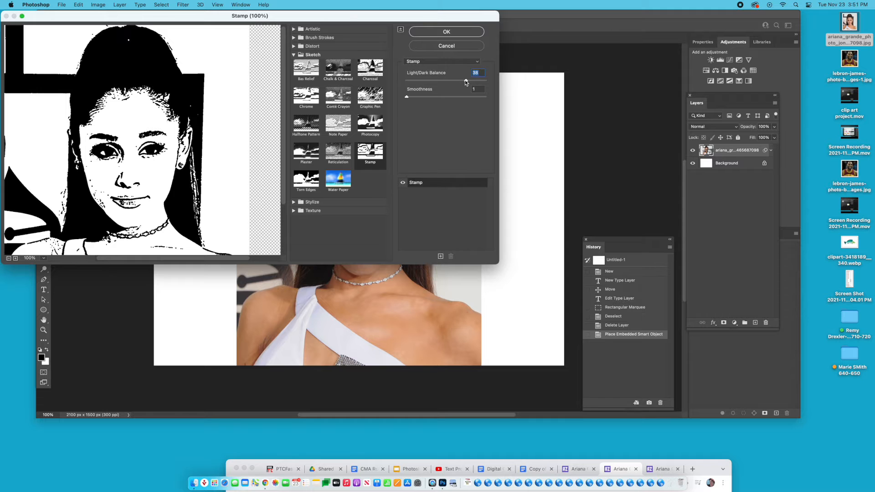
drag(495, 260, 705, 380)
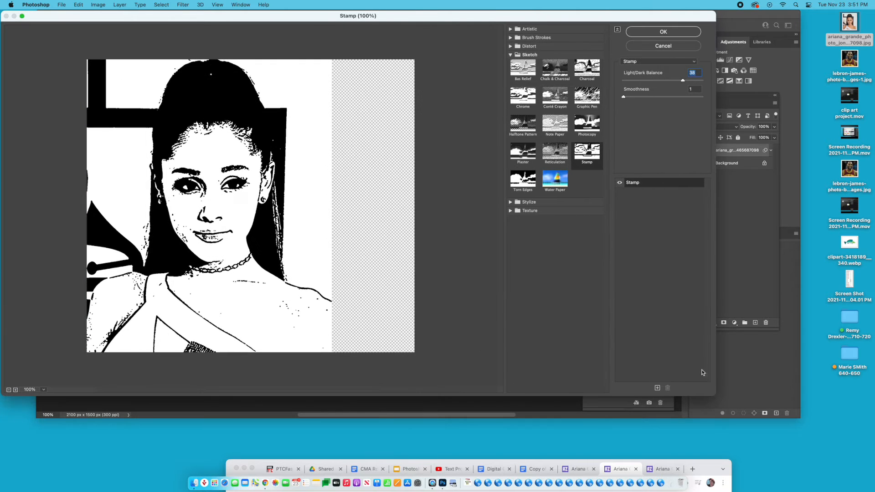
drag(686, 80, 695, 84)
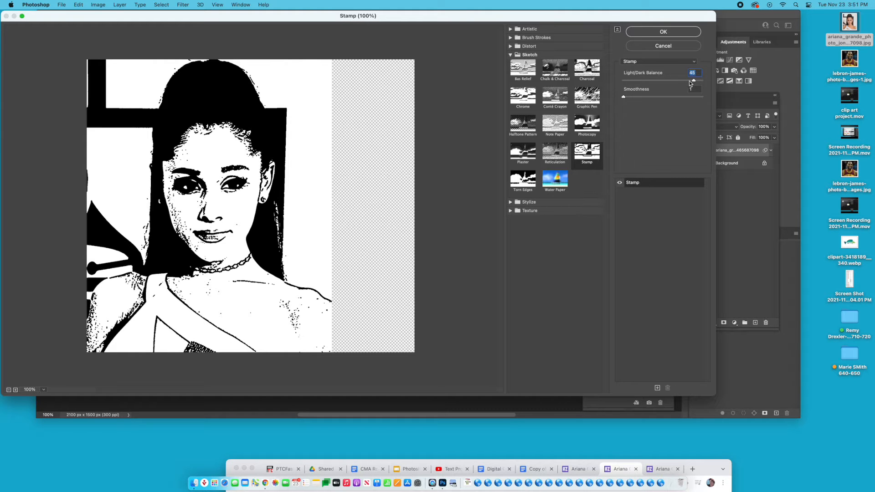
drag(694, 82, 688, 83)
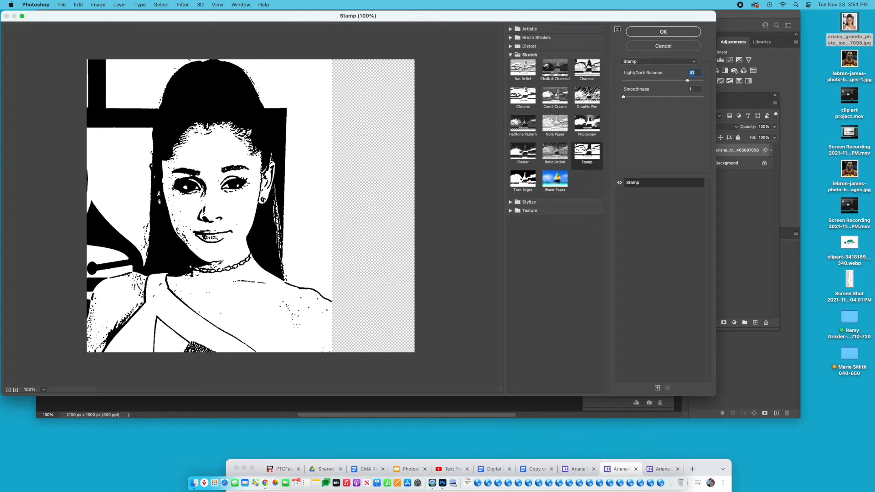
Step: Apply the Stamp filter and select all black areas of the photo with the Magic Wand, extended by Similar
click(674, 33)
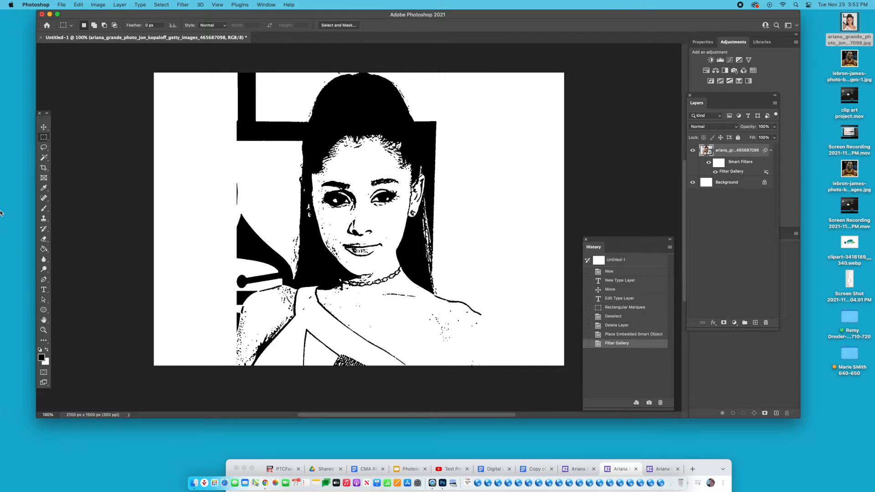
click(45, 159)
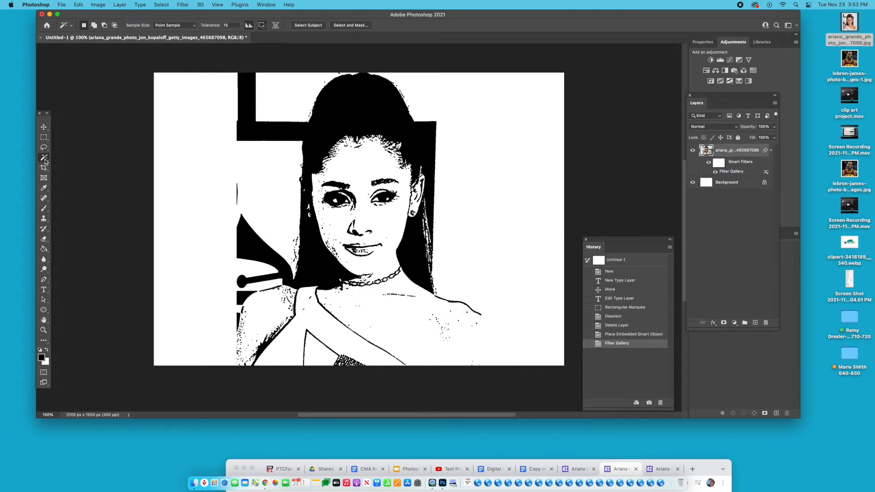
click(345, 124)
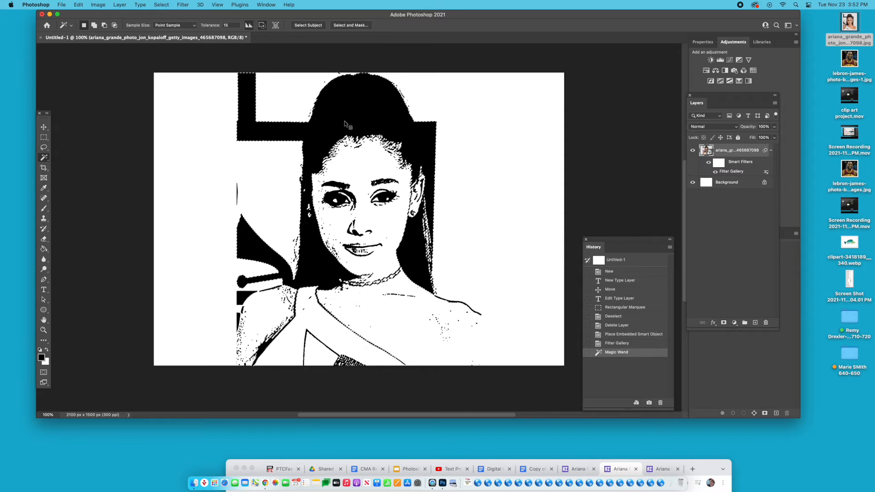
right_click(346, 122)
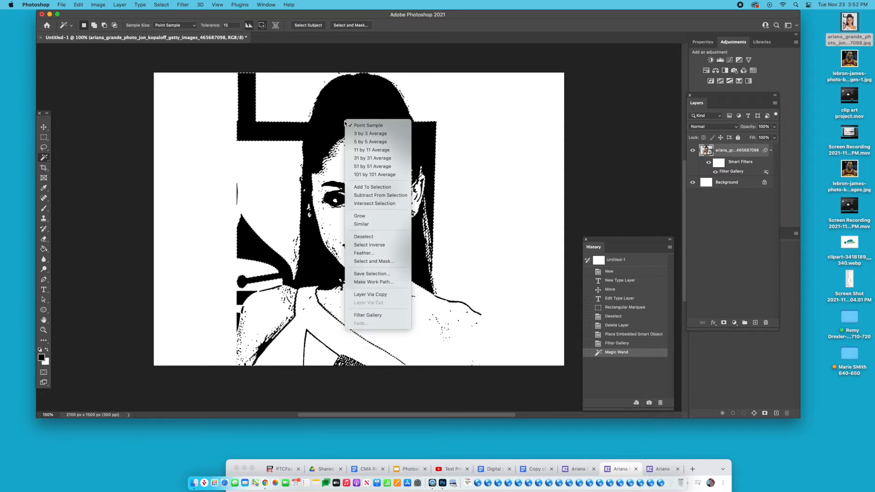
click(389, 225)
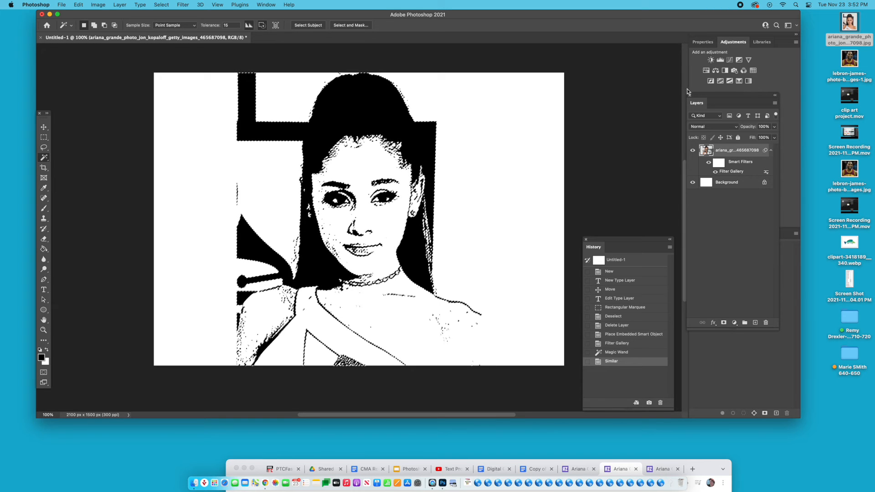
Step: Move the Layers panel next to the portrait and hide the Ariana Grande photo layer, keeping the selection active
drag(724, 99, 533, 89)
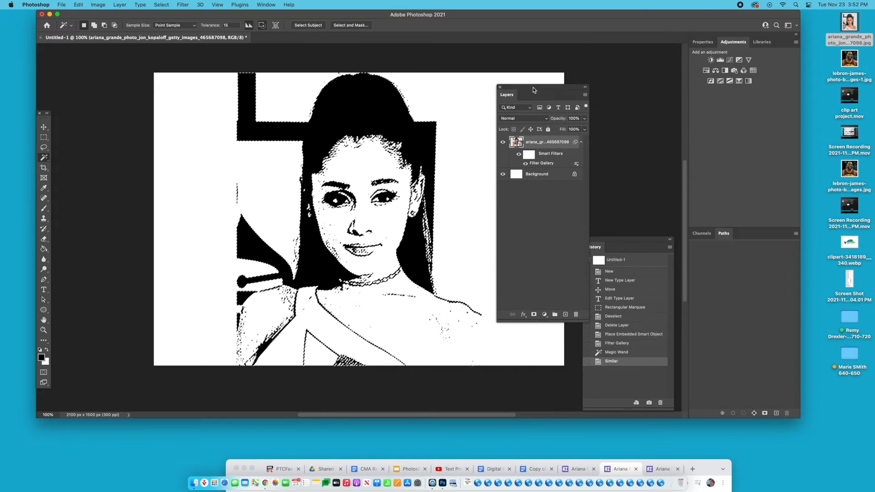
click(503, 143)
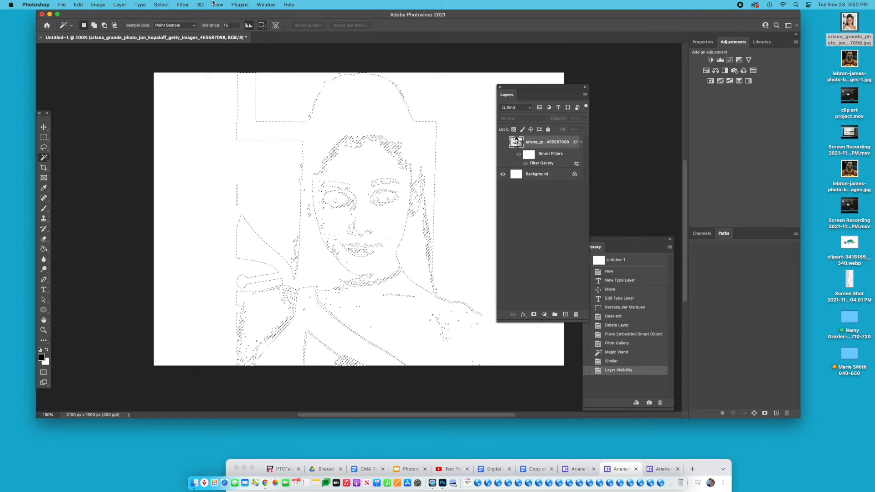
click(120, 5)
mouse_move(132, 15)
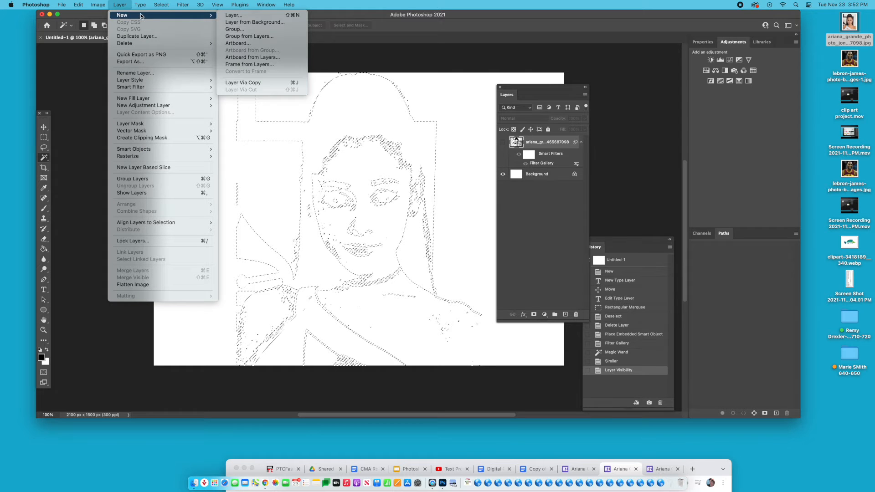
click(262, 18)
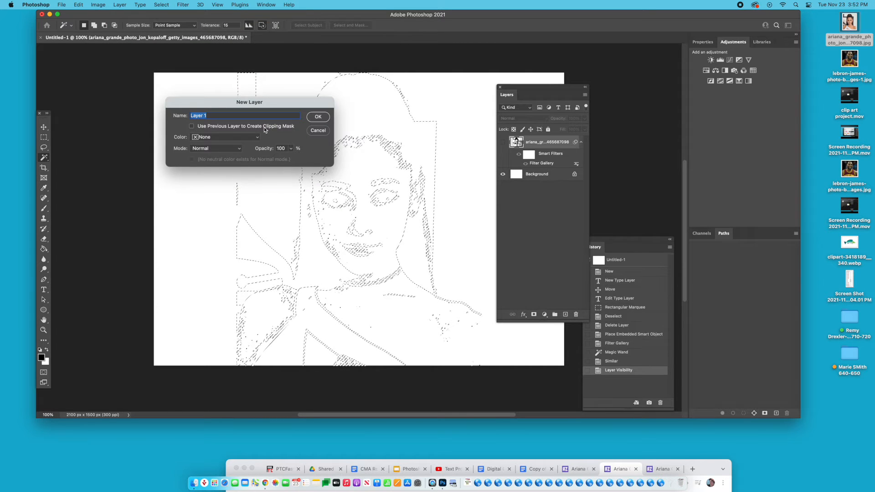
key(Escape)
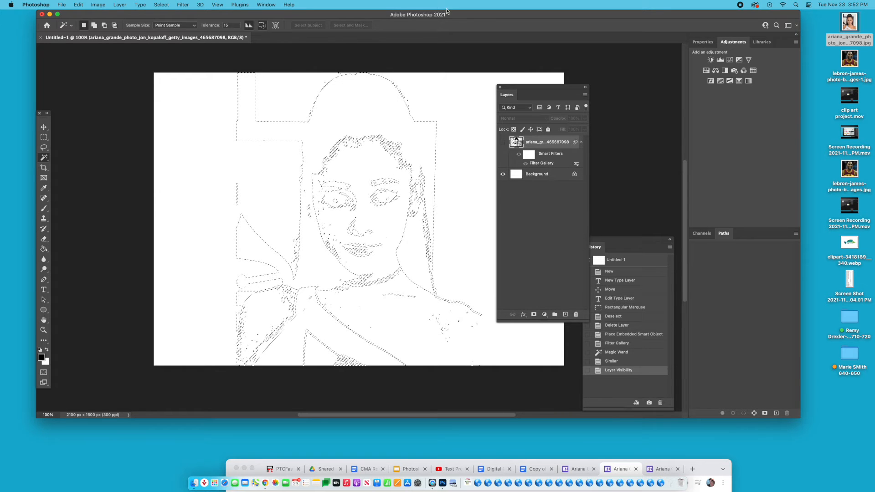
click(121, 6)
mouse_move(122, 16)
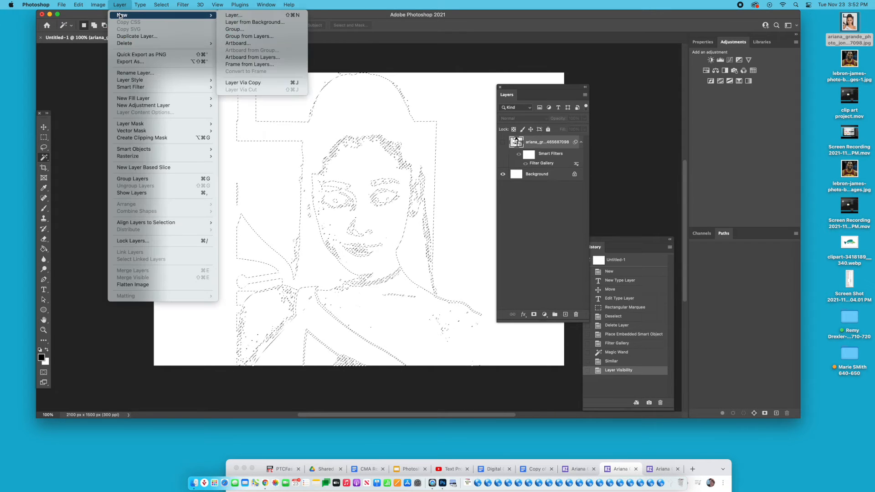
click(262, 16)
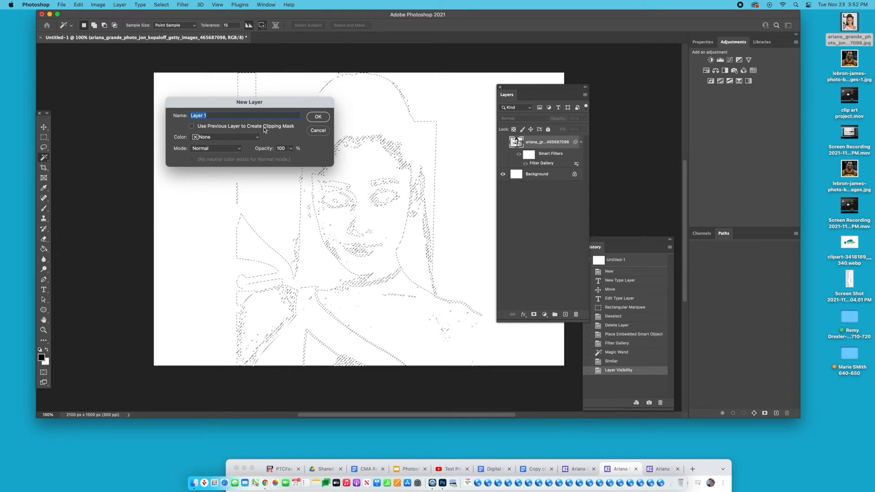
key(Escape)
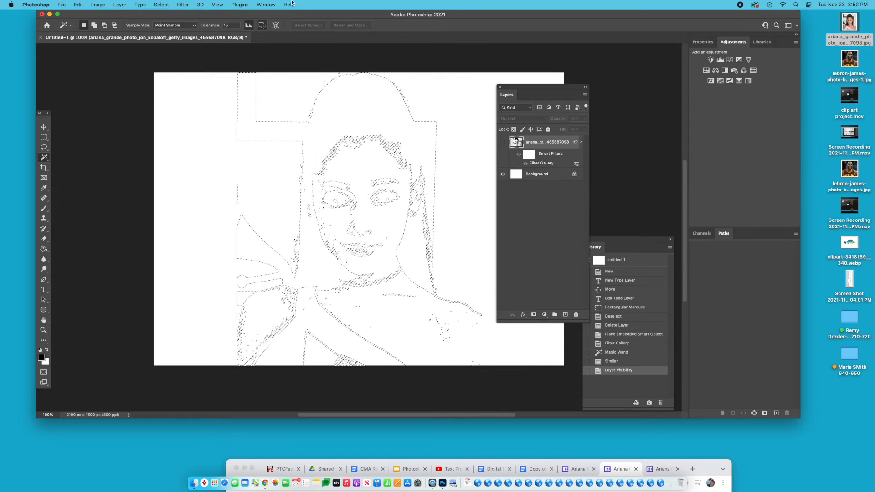
Step: Try a new layer named stamp with magenta e81cd7 as the foreground colour, and undo the layer creation
key(super+shift+n)
text(stamp)
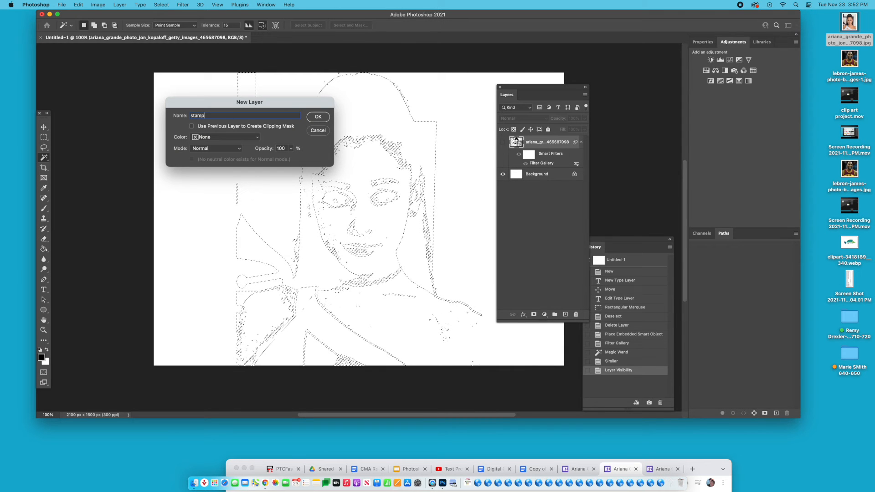
key(Return)
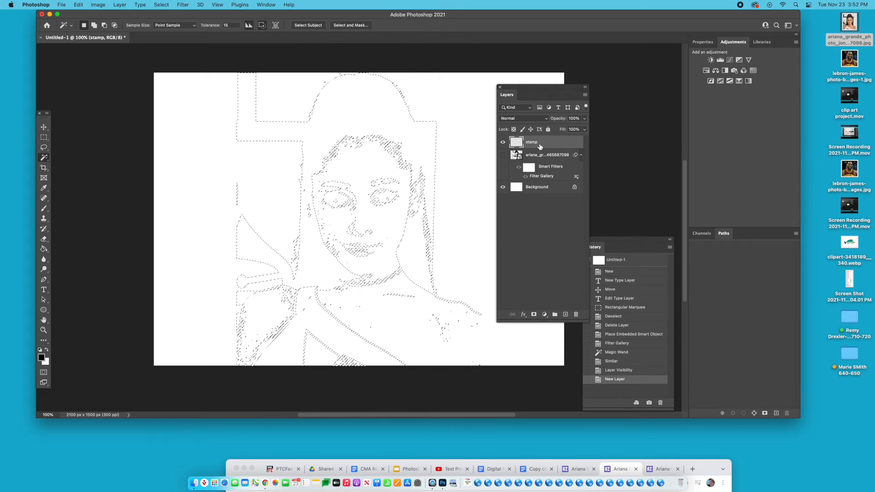
click(41, 358)
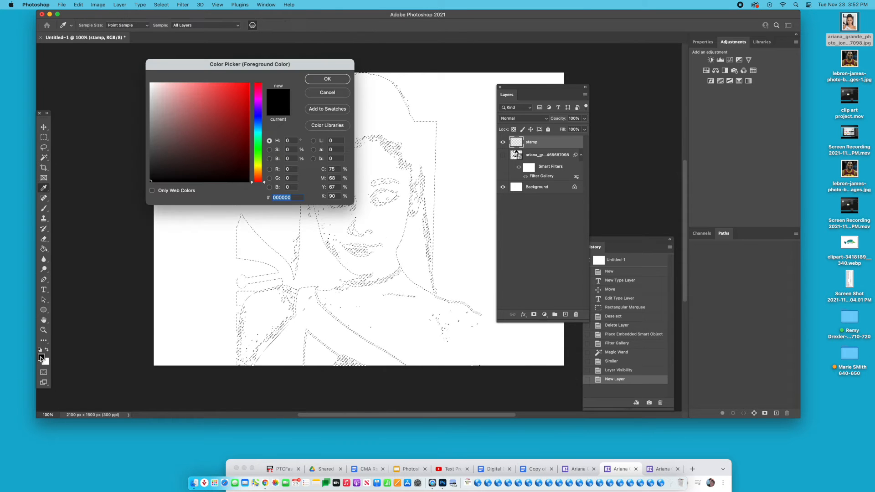
click(259, 97)
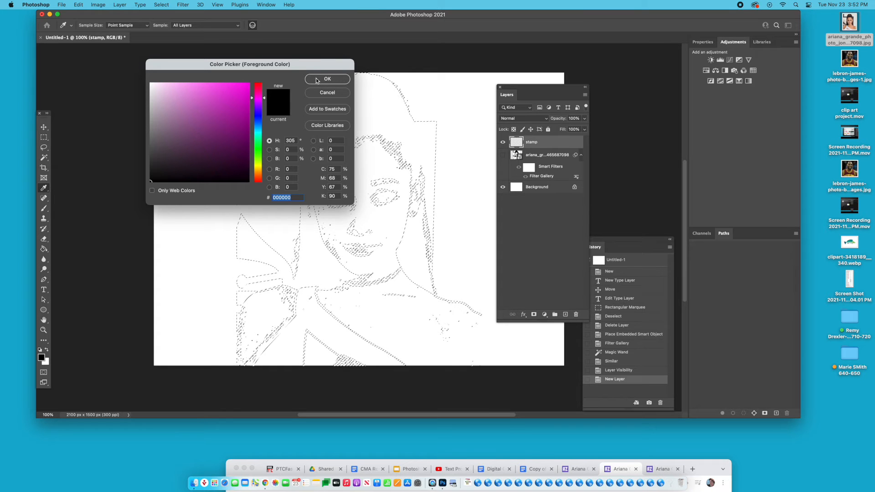
click(237, 91)
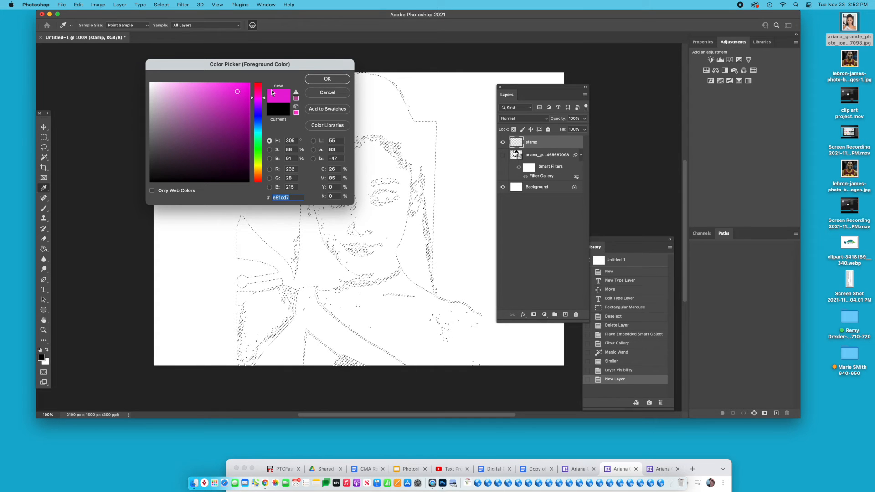
click(327, 79)
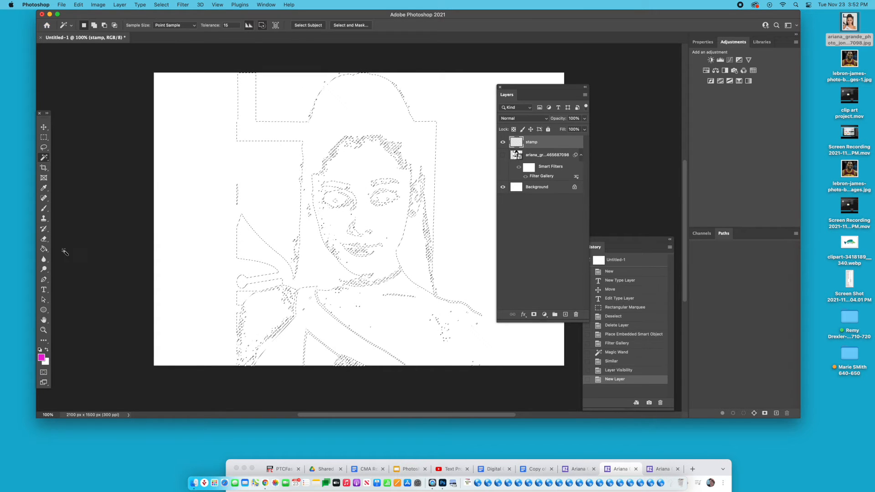
key(super+z)
Step: Create a new empty layer named stamp above the hidden photo layer
key(super+shift+n)
text(s)
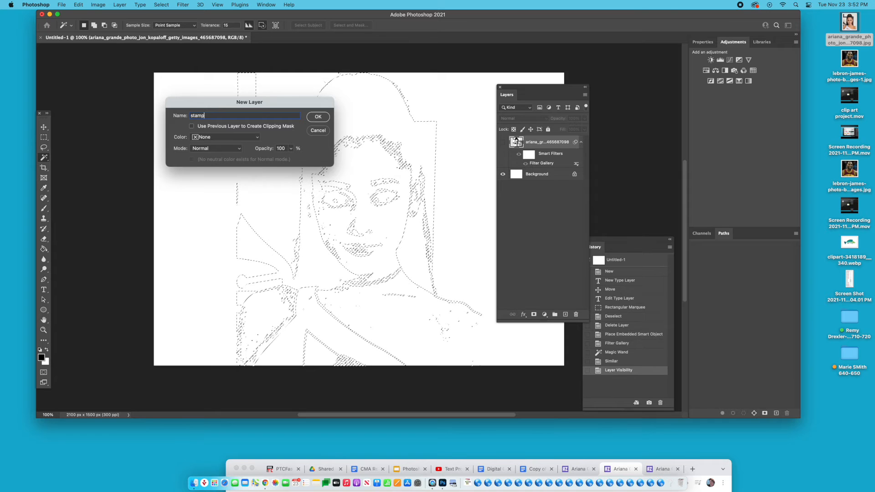
text(tamp)
key(Return)
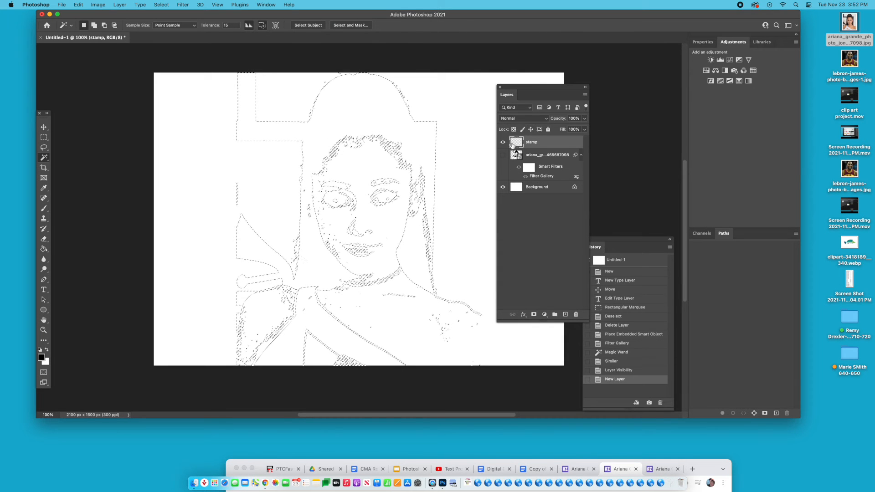
Step: Set the foreground colour to a bright magenta for painting the lyrics
click(41, 358)
click(258, 98)
click(309, 81)
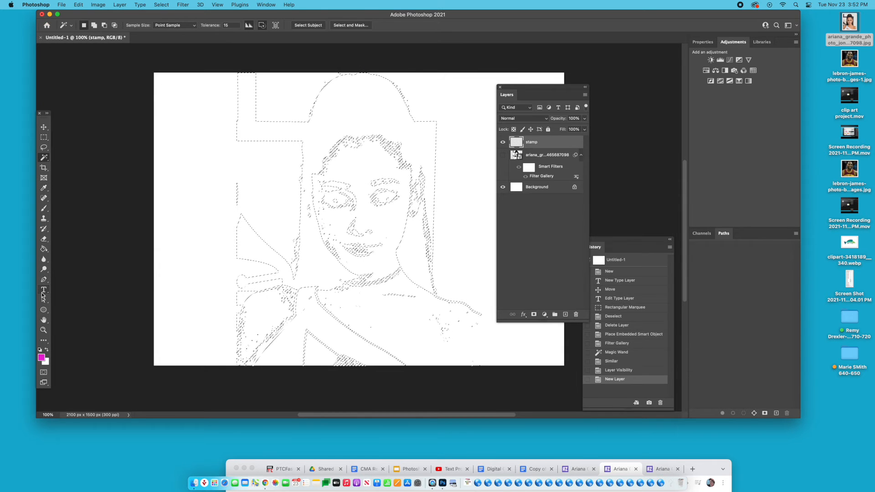
Step: Fill the selection on the stamp layer with overlapping magenta lyrics using the custom ariana brush at 1296 px
click(43, 209)
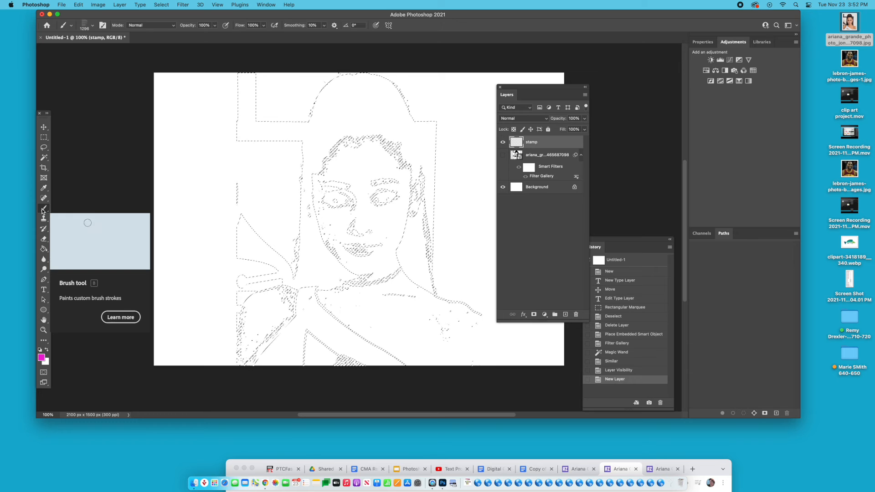
click(92, 25)
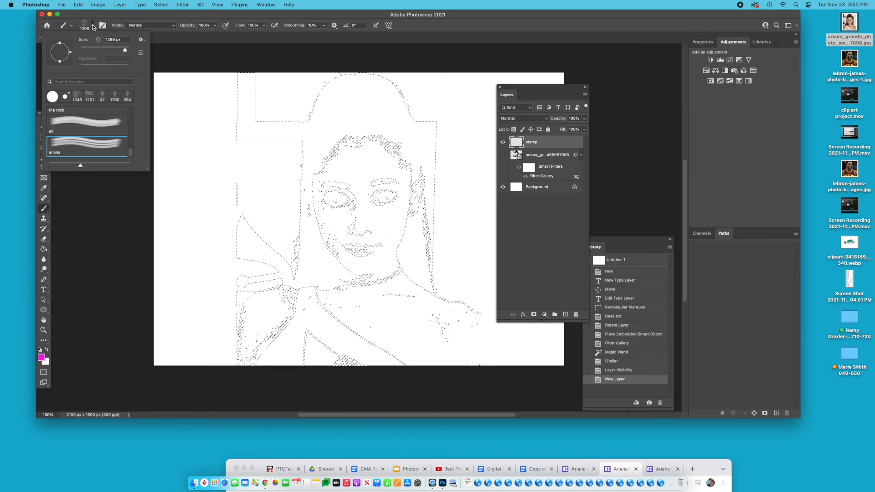
mouse_move(131, 146)
mouse_down()
mouse_move(132, 104)
mouse_move(129, 162)
mouse_up()
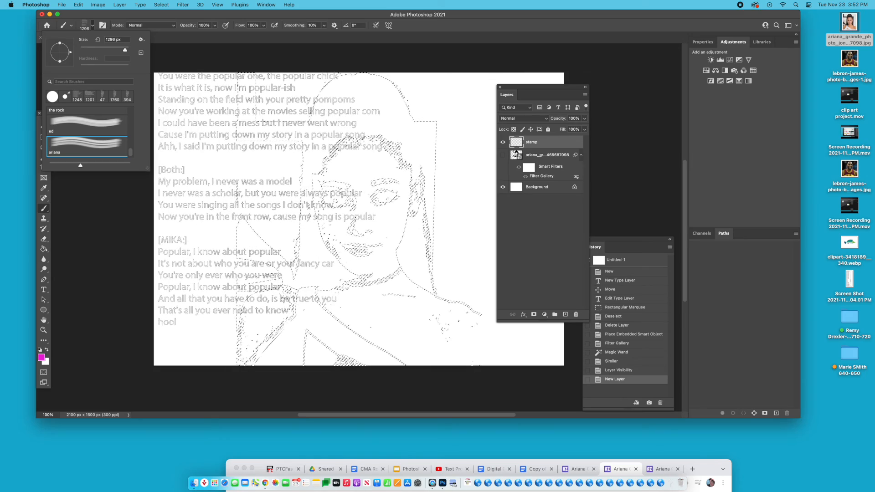
click(365, 205)
click(294, 203)
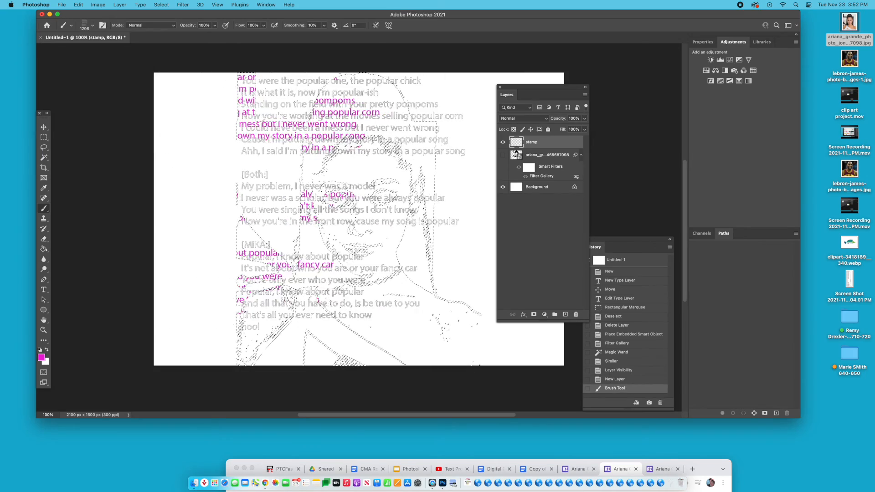
click(369, 248)
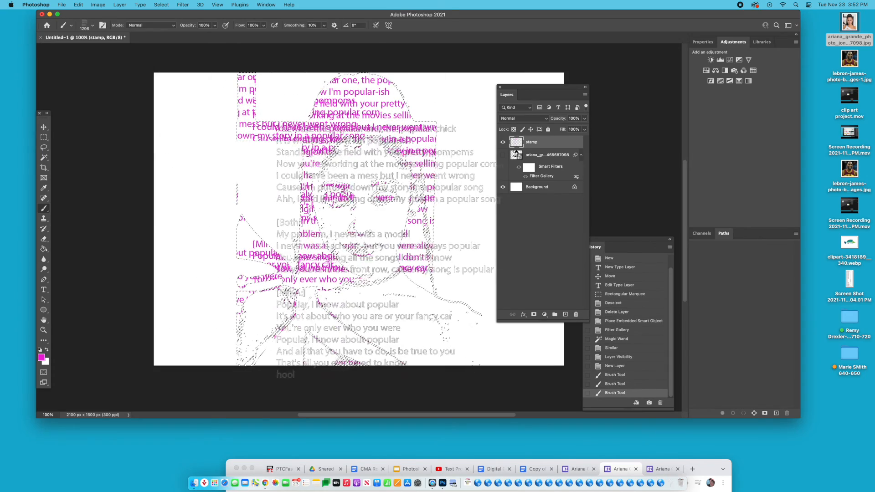
click(337, 266)
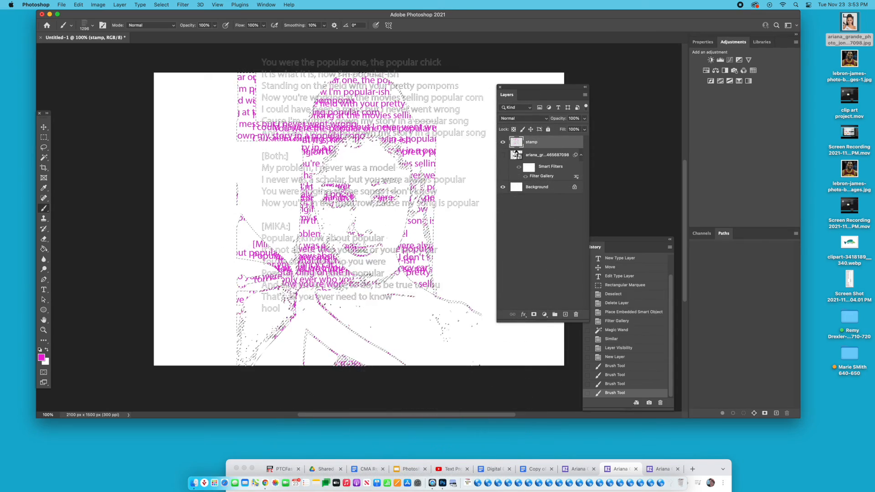
click(370, 183)
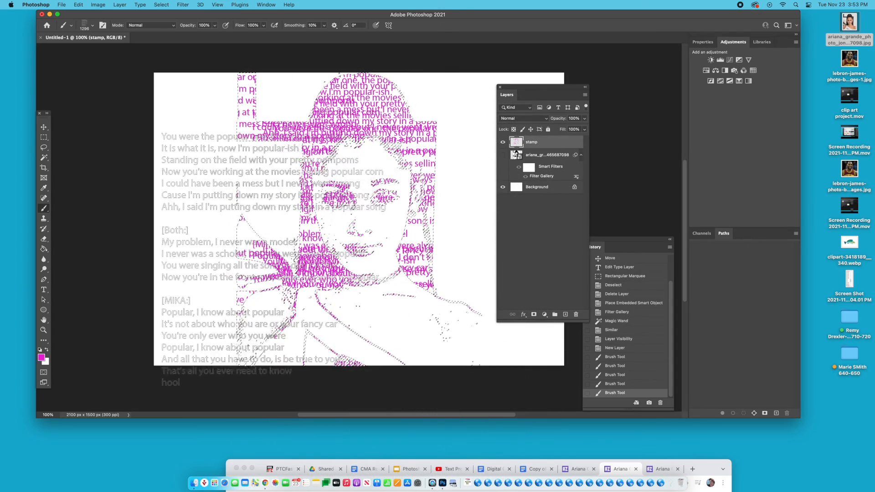
click(255, 182)
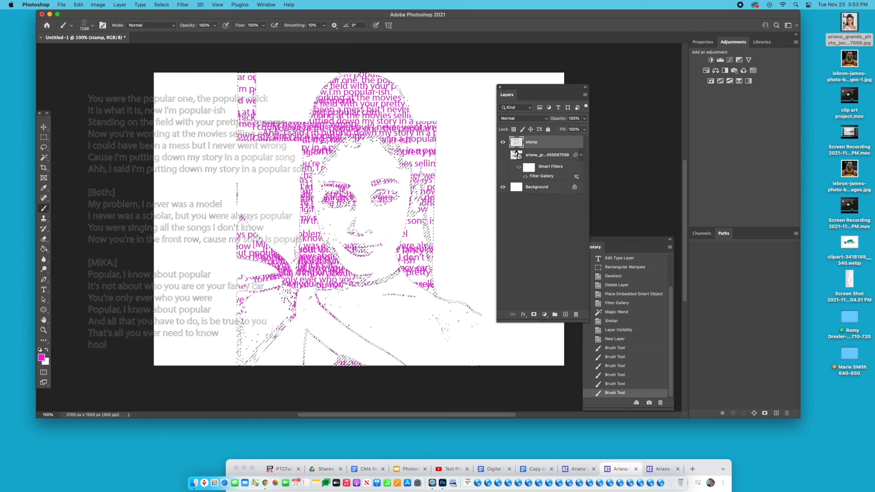
click(319, 205)
click(269, 256)
click(274, 246)
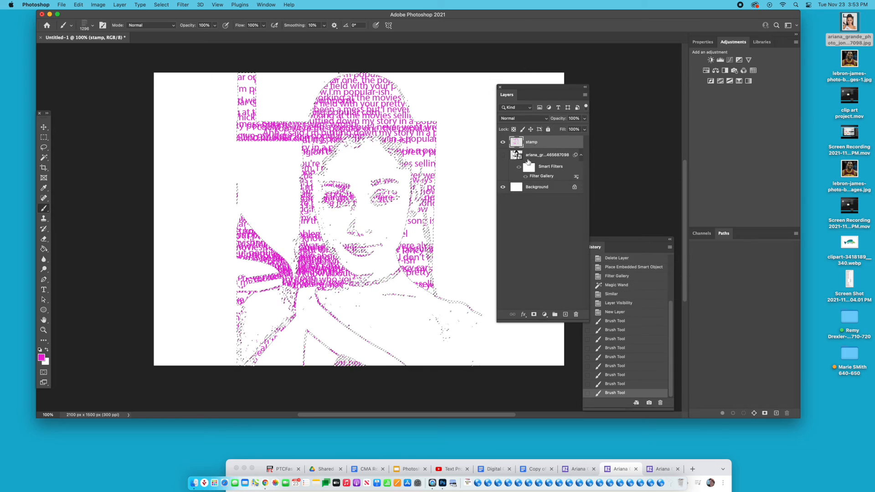
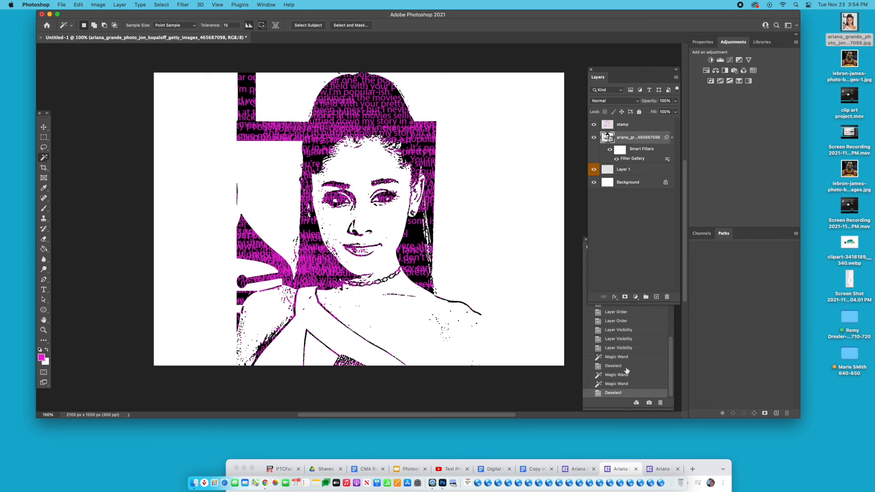
Step: Add a Gradient Fill layer between the stamp and photo layers, trying several Blues presets and applying the pale mauve-to-blue one
click(635, 298)
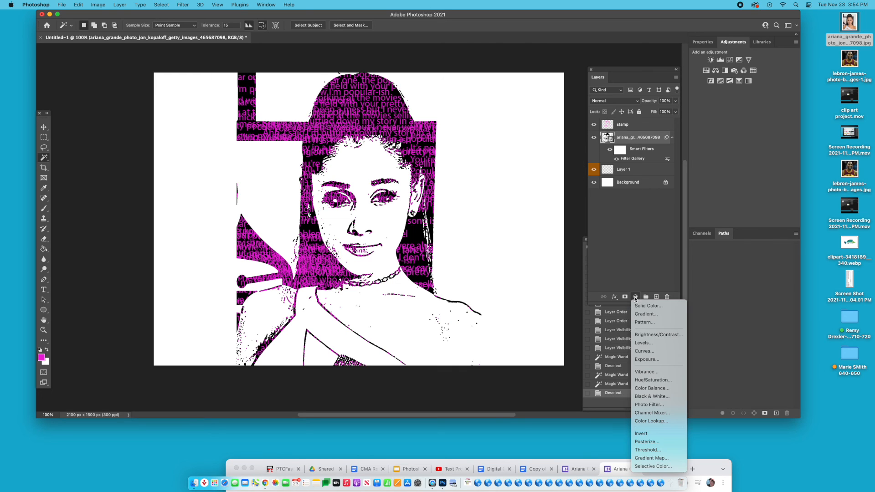
click(652, 314)
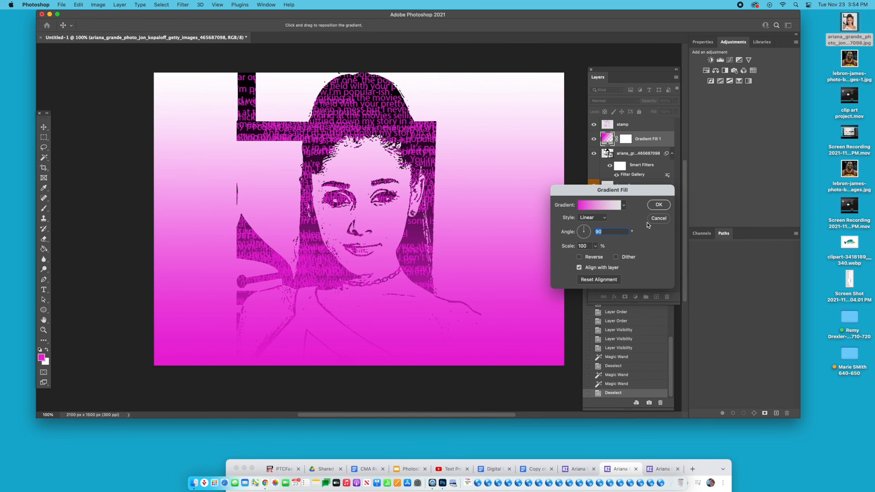
click(624, 206)
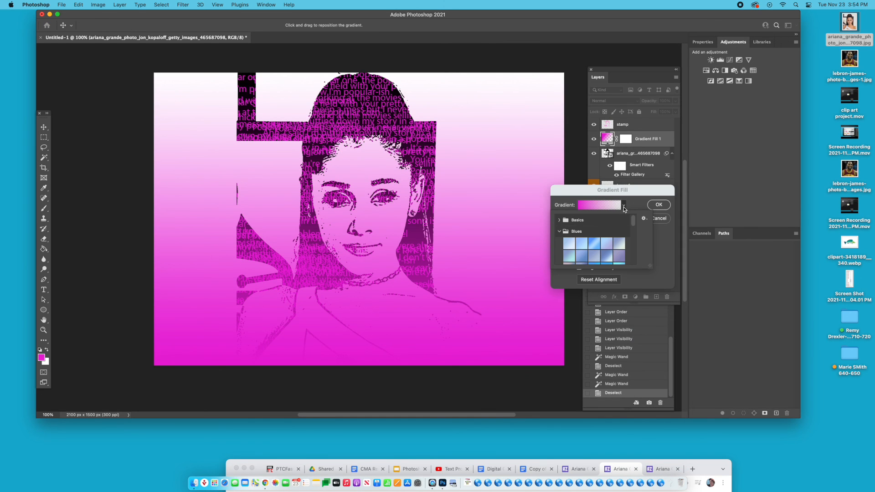
click(601, 250)
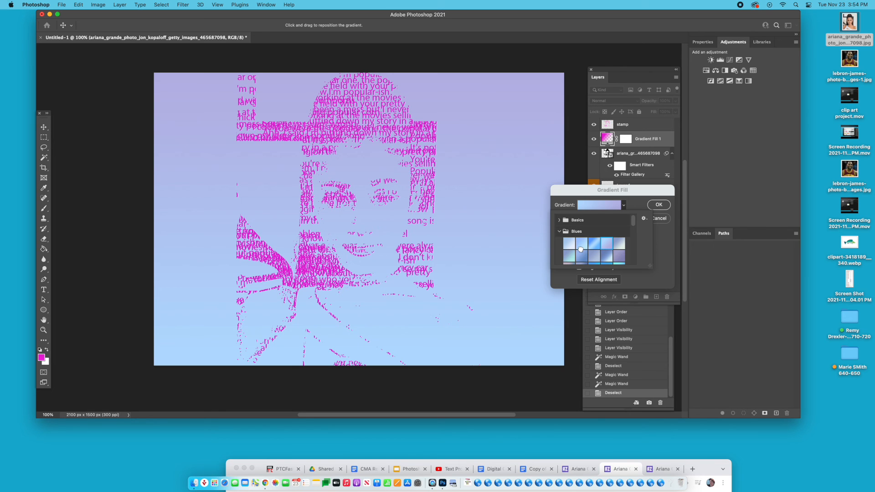
click(580, 249)
scroll(592, 254, down, 1)
scroll(593, 256, down, 1)
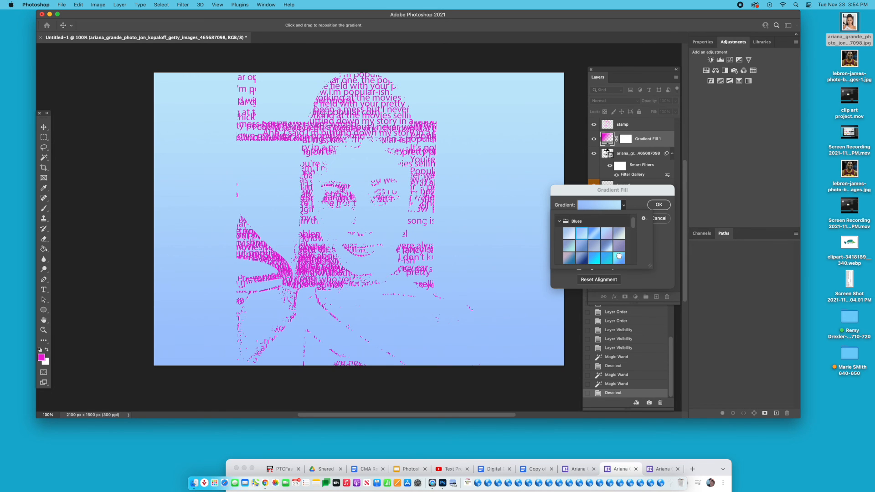
click(600, 261)
click(595, 258)
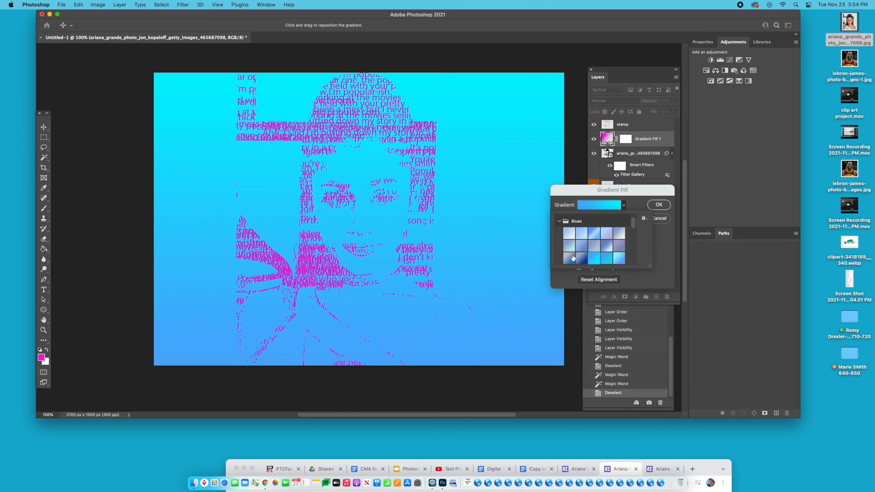
click(570, 258)
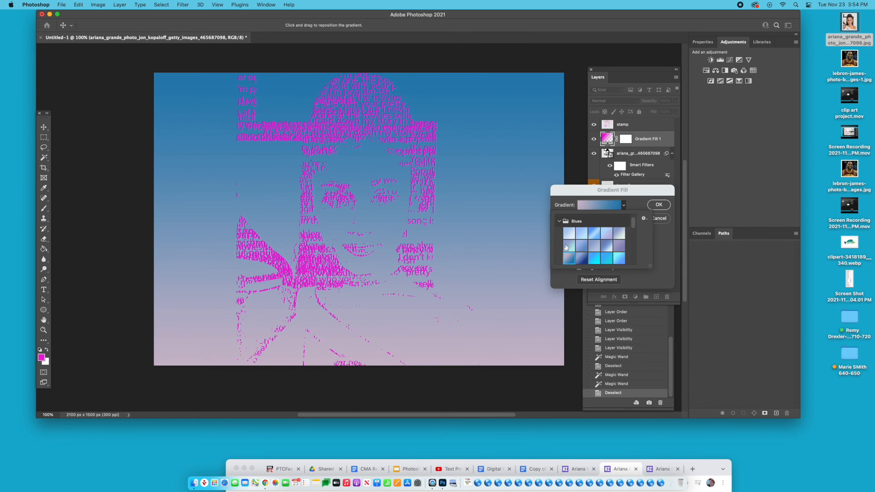
click(659, 205)
click(659, 205)
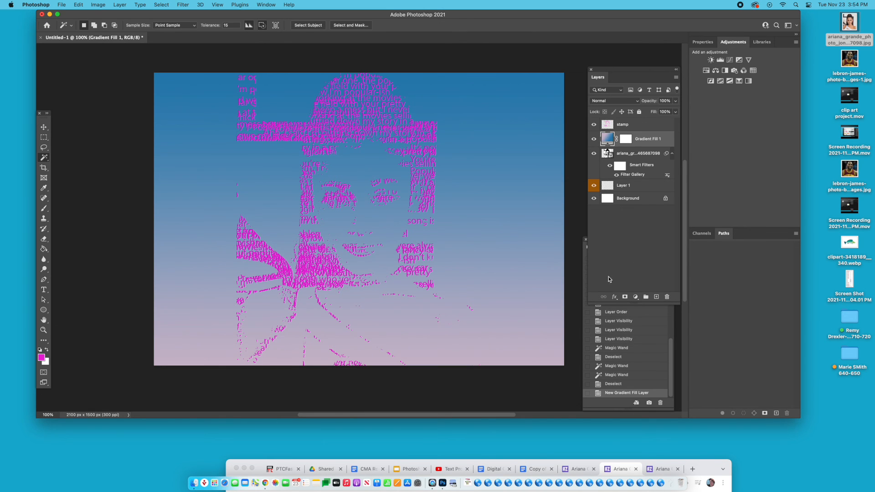